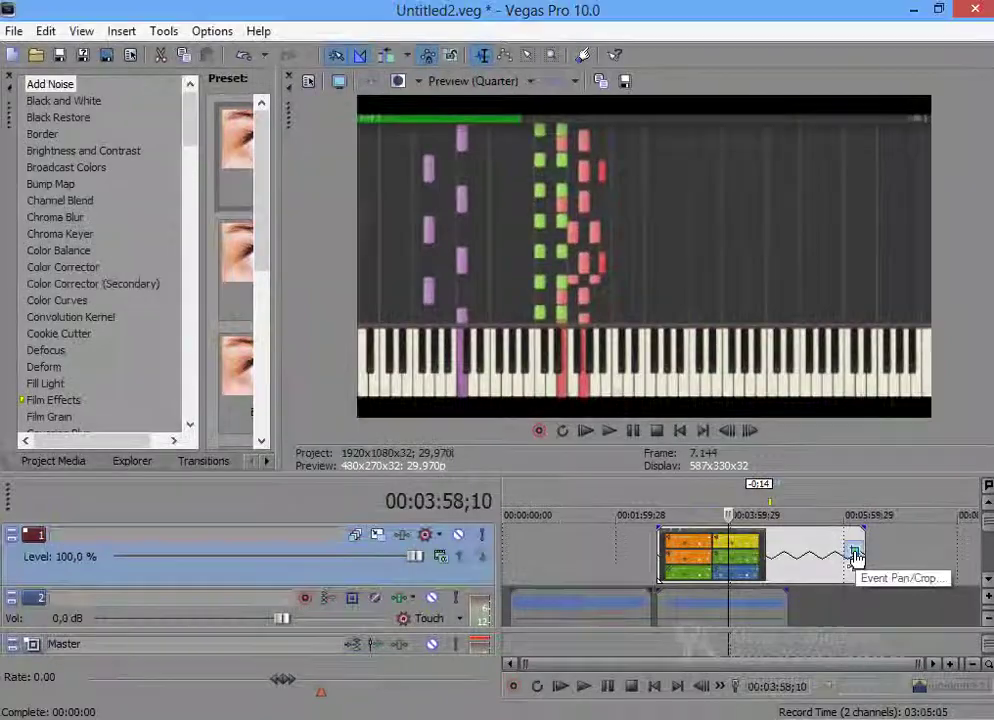
Open Event Pan/Crop for the Synthesia clip and extend the crop frame past all four edges, to about 656 by 342
left_click(855, 557)
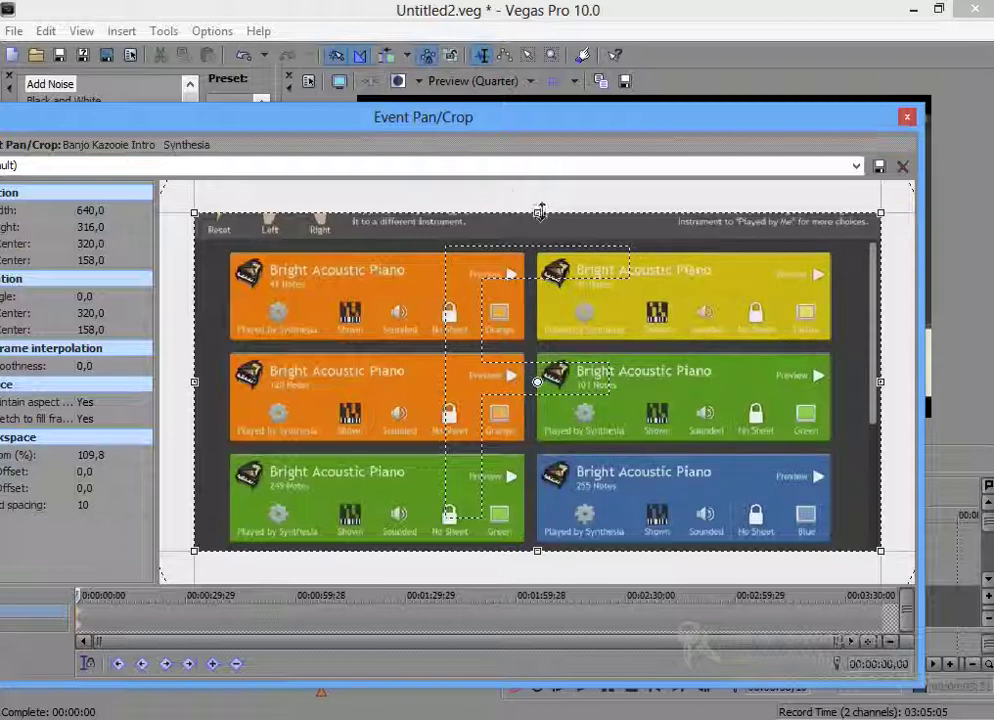
left_click_drag(539, 212, 537, 201)
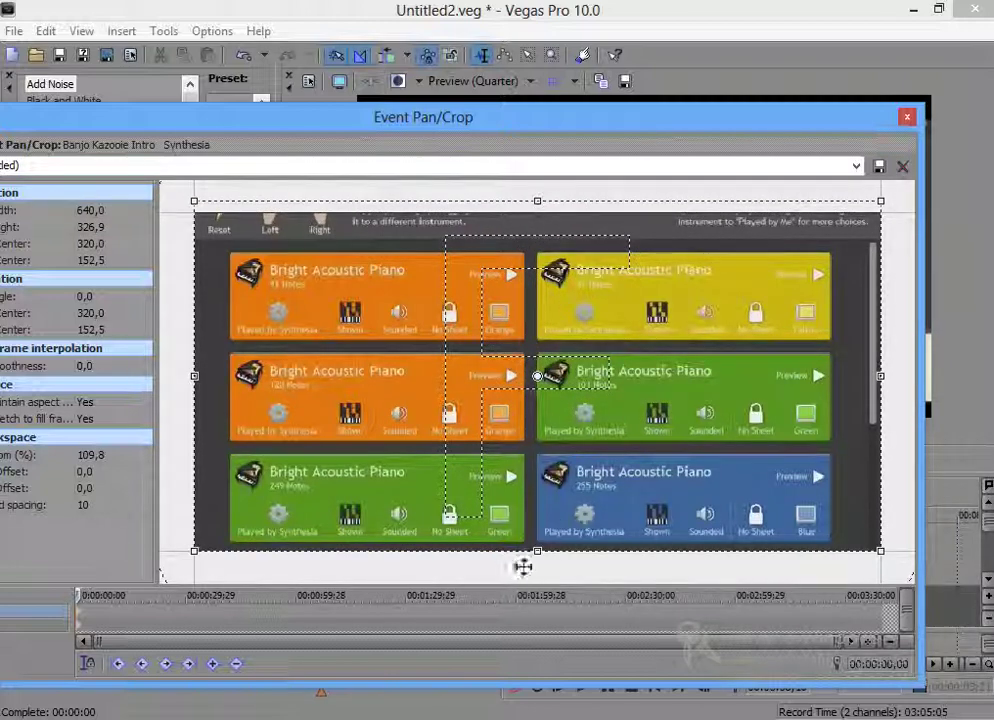
left_click_drag(538, 550, 536, 567)
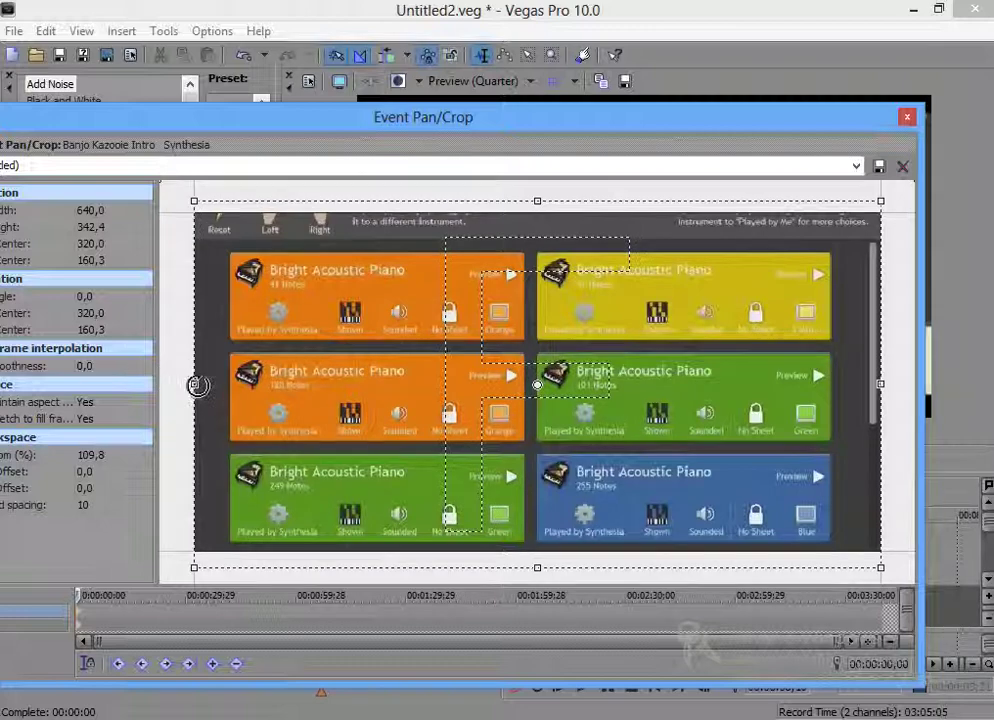
left_click_drag(194, 384, 182, 384)
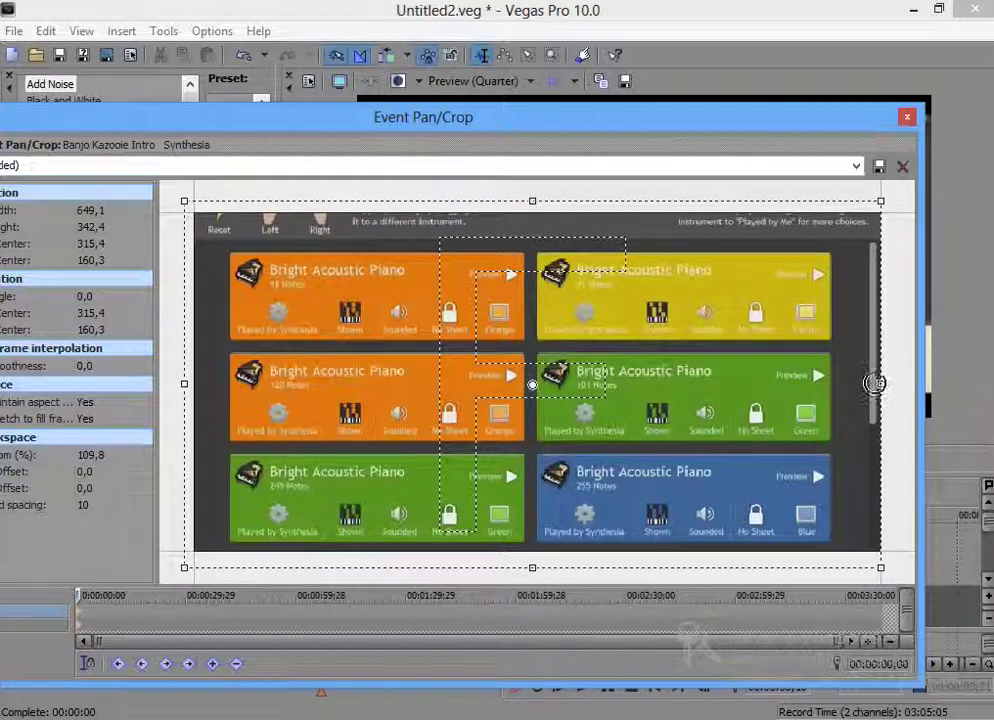
left_click_drag(876, 384, 889, 382)
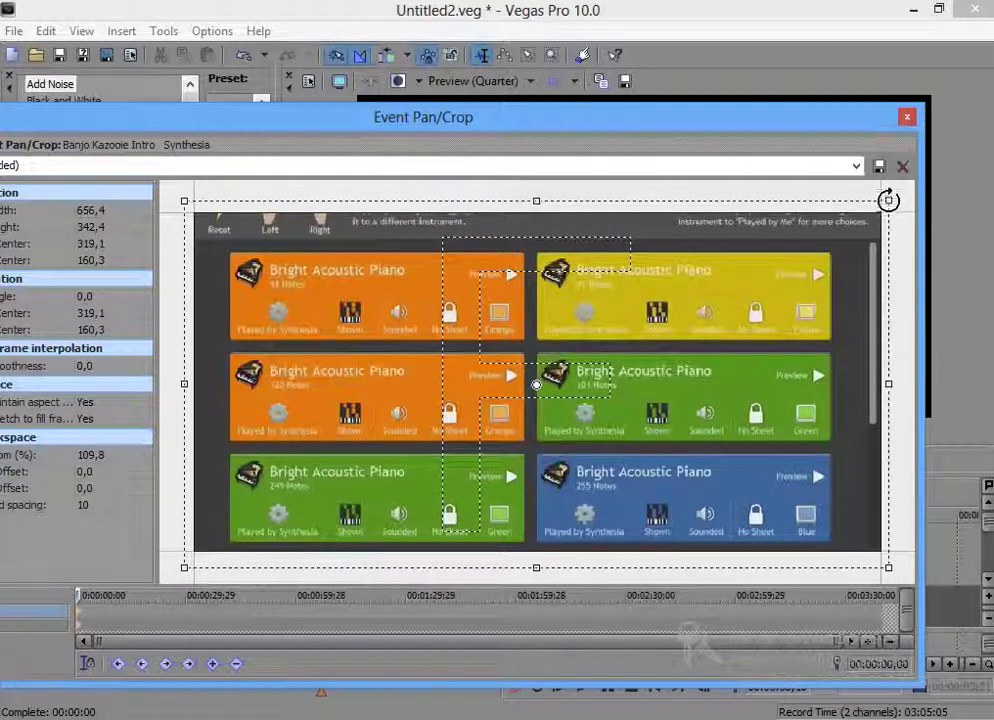
Shrink the crop frame to about 220 by 148, reposition it over the picture, and restore the original framing
left_click_drag(888, 200, 420, 410)
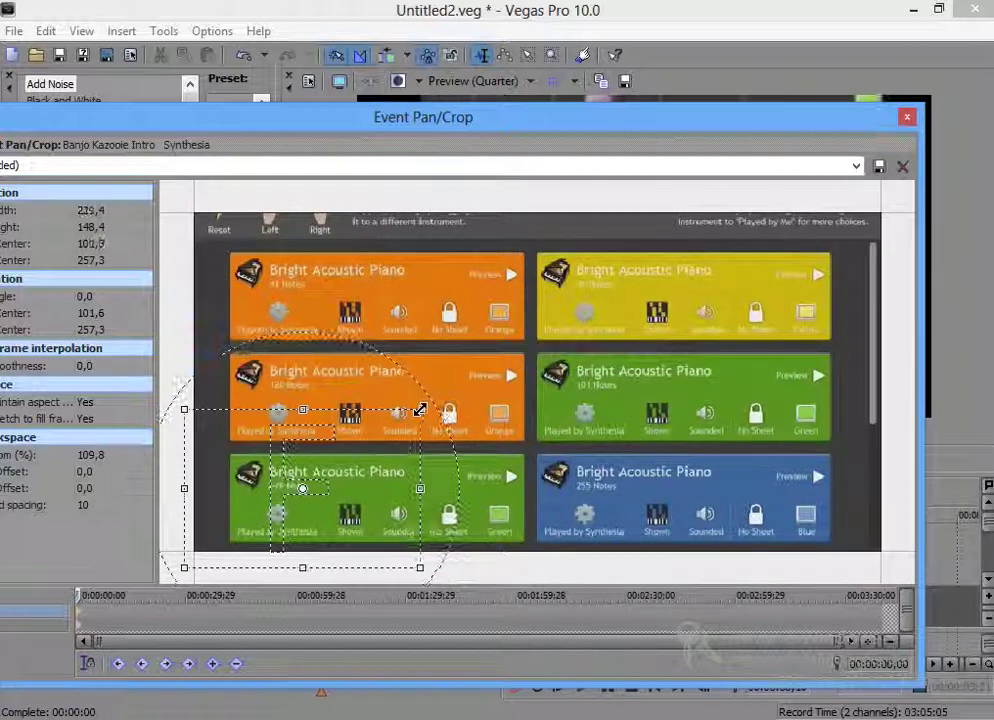
left_click_drag(326, 500, 466, 438)
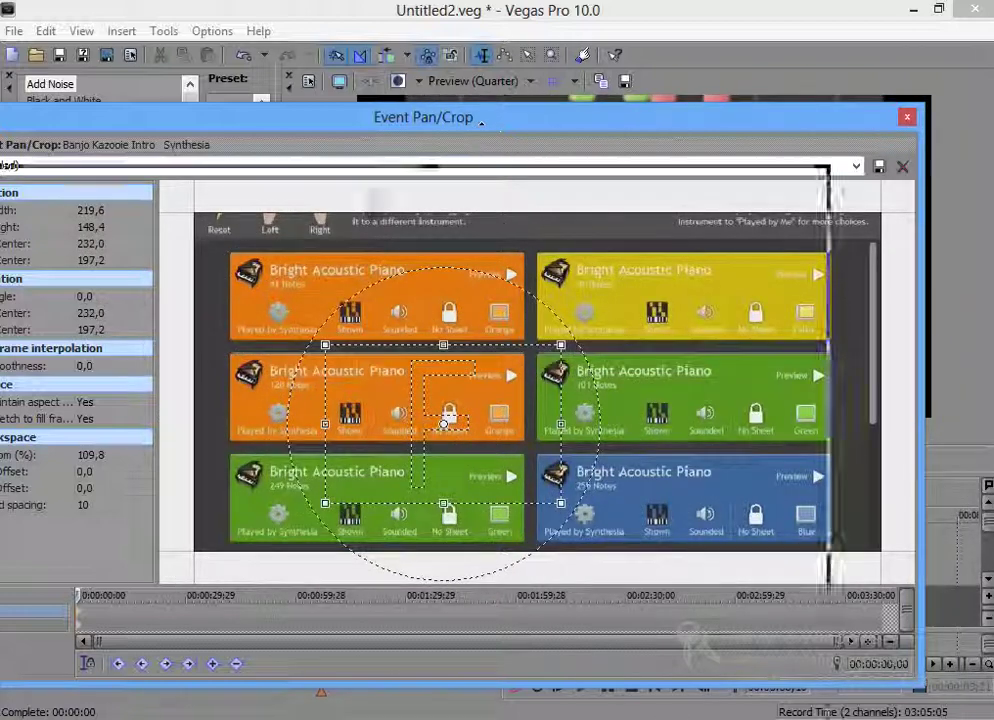
left_click_drag(483, 132, 203, 292)
left_click_drag(177, 236, 77, 233)
left_click_drag(76, 585, 171, 615)
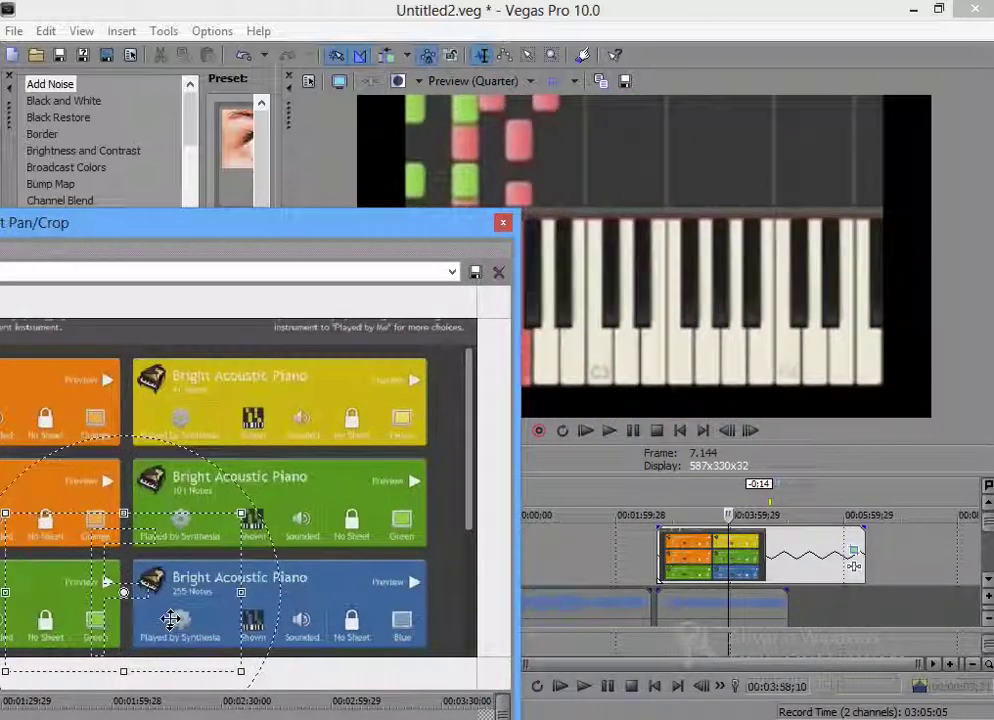
right_click(155, 570)
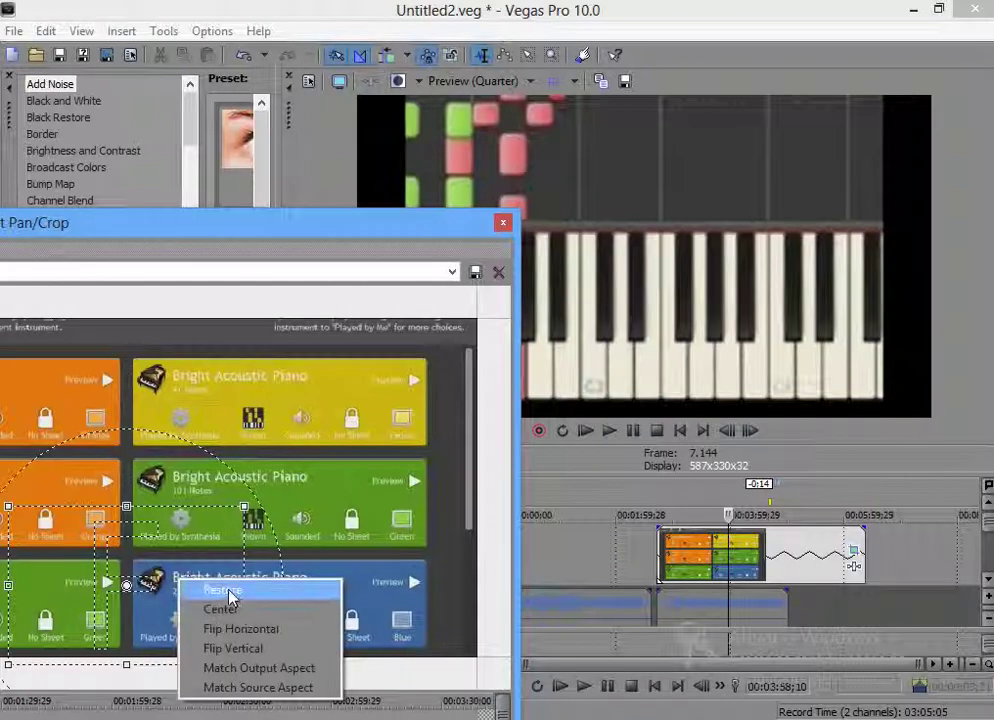
left_click(224, 590)
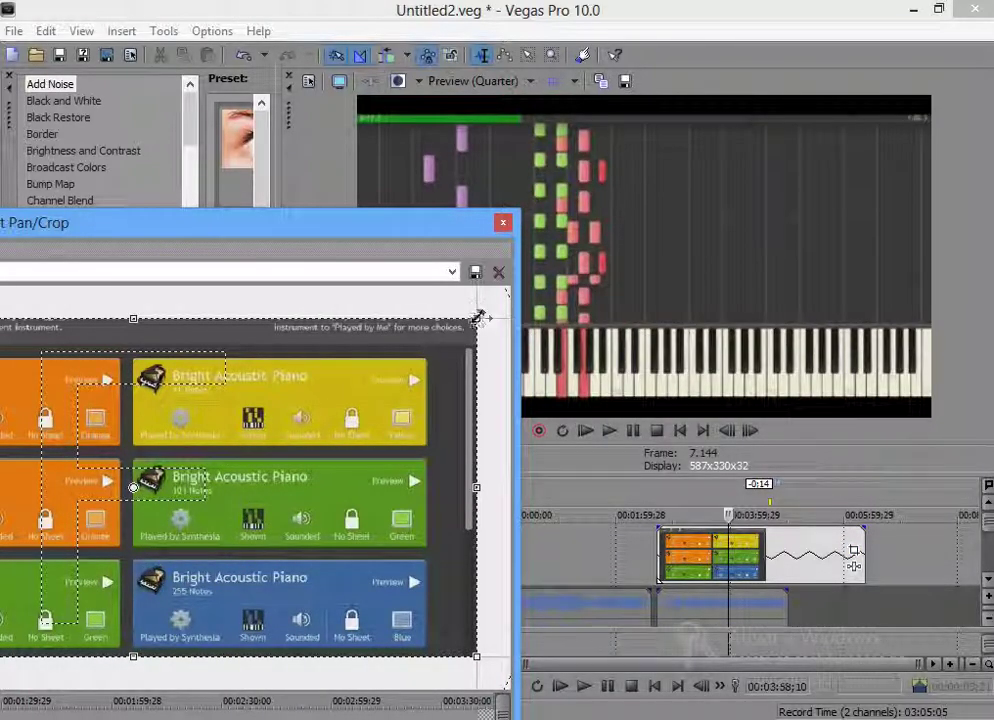
Crop in on the clip again, shift the crop frame toward the picture's right half, and reduce its width and height
left_click_drag(478, 317, 150, 422)
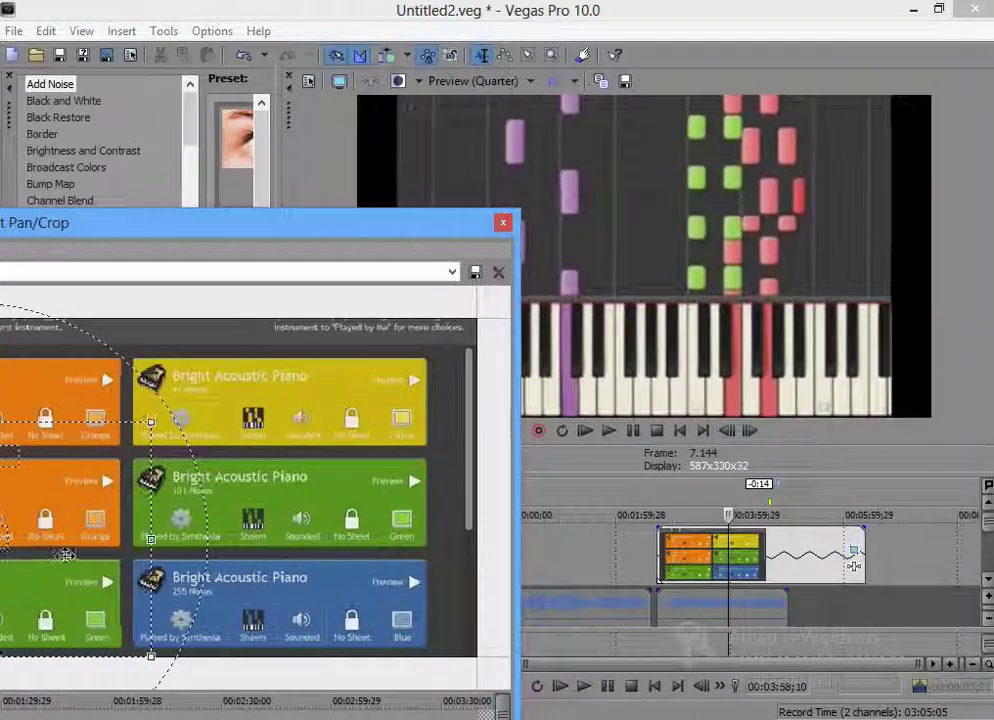
left_click_drag(65, 555, 332, 515)
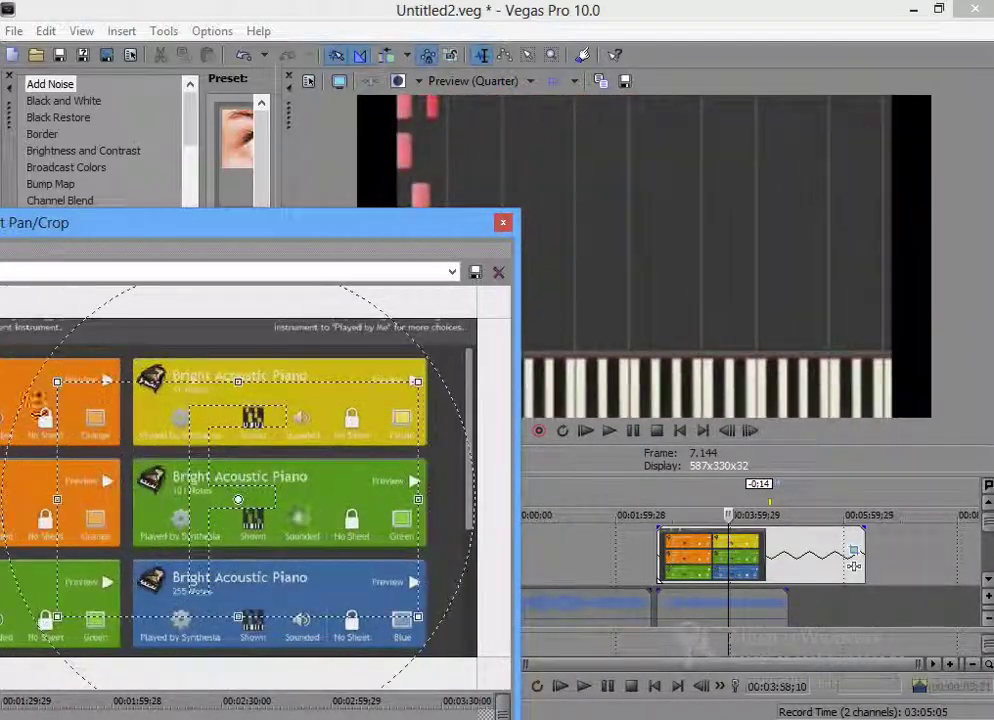
left_click_drag(416, 380, 287, 385)
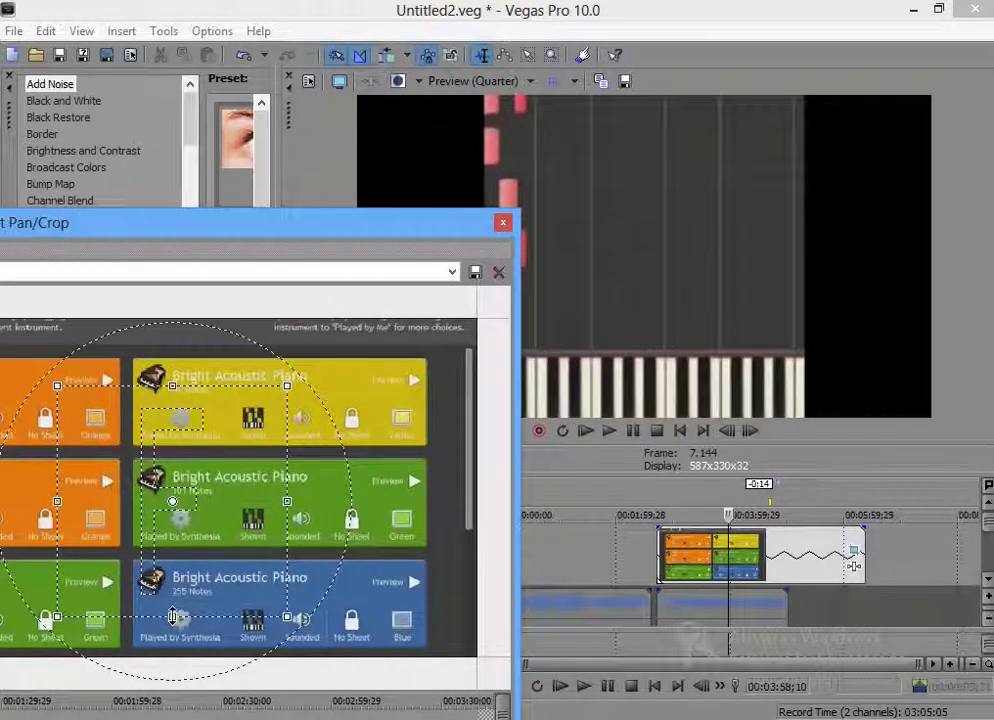
left_click_drag(172, 617, 172, 585)
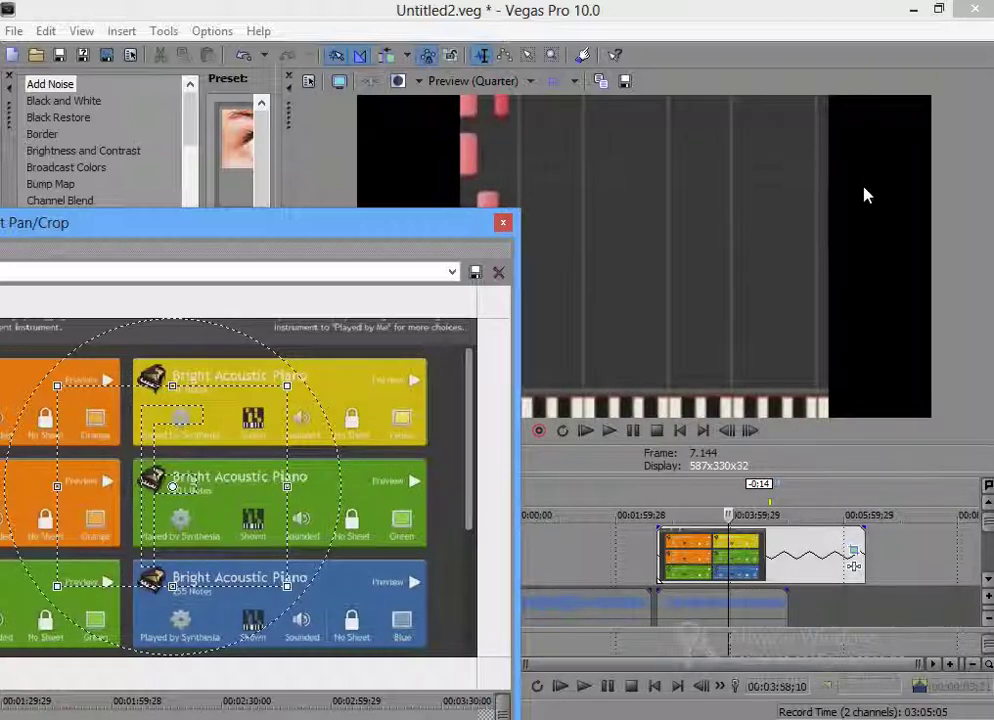
left_click_drag(172, 385, 200, 434)
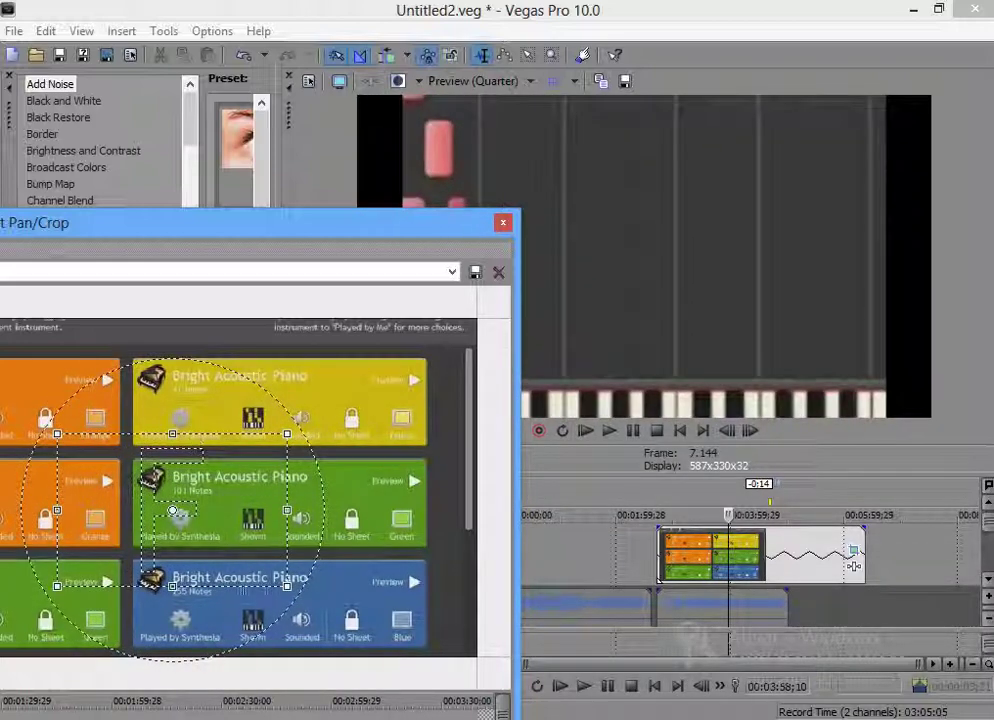
Match the crop frame to the output aspect and shift it left and slightly down over the picture
right_click(174, 495)
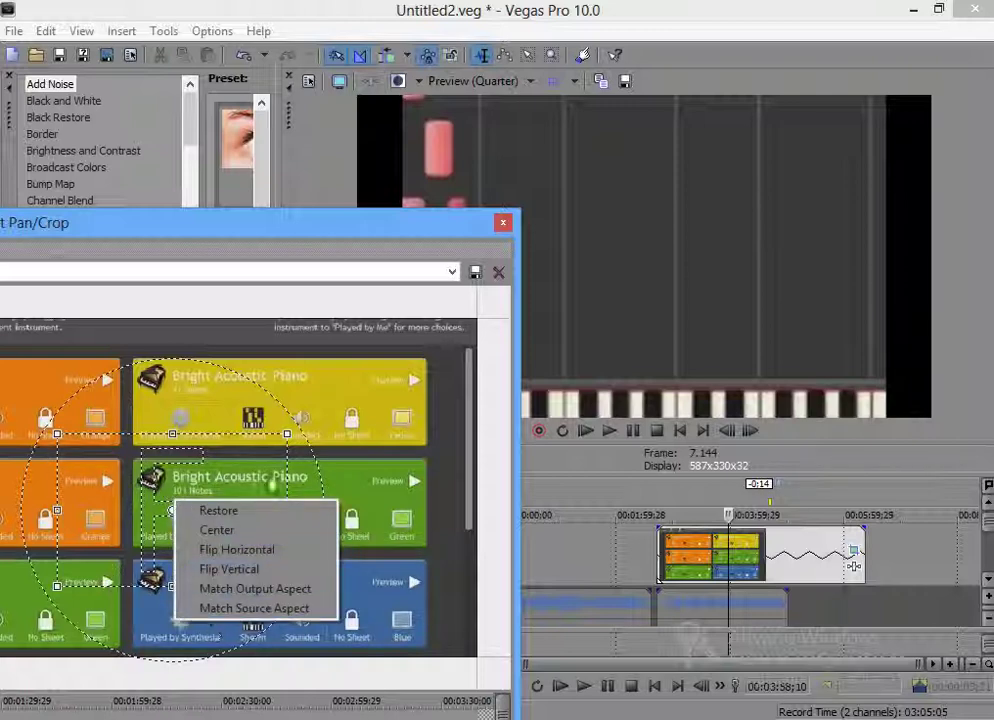
left_click(124, 492)
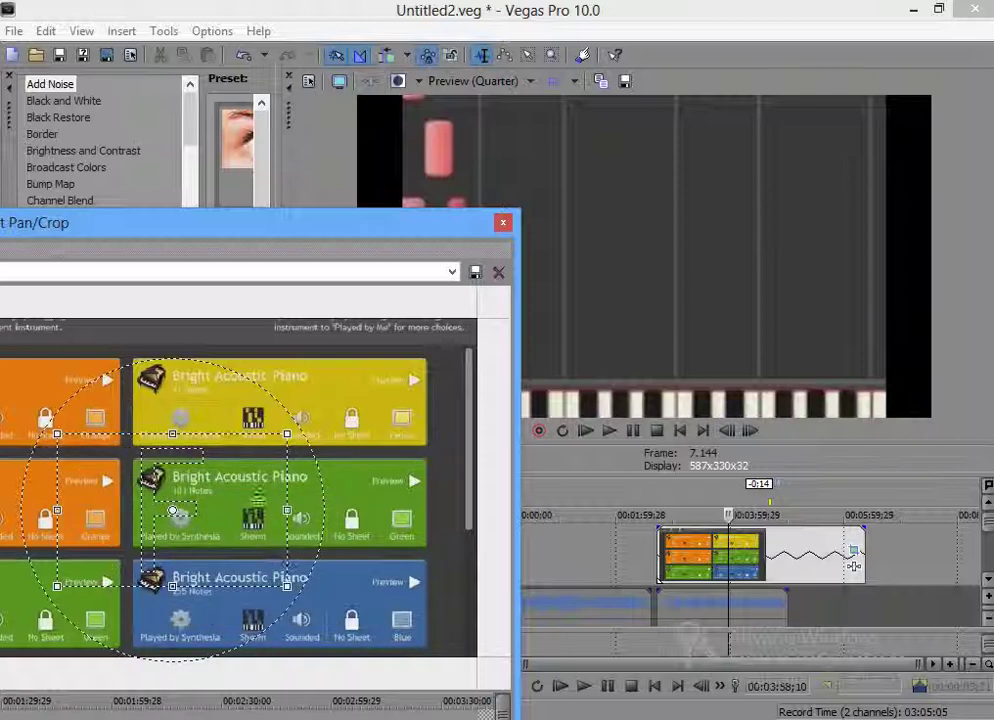
right_click(167, 512)
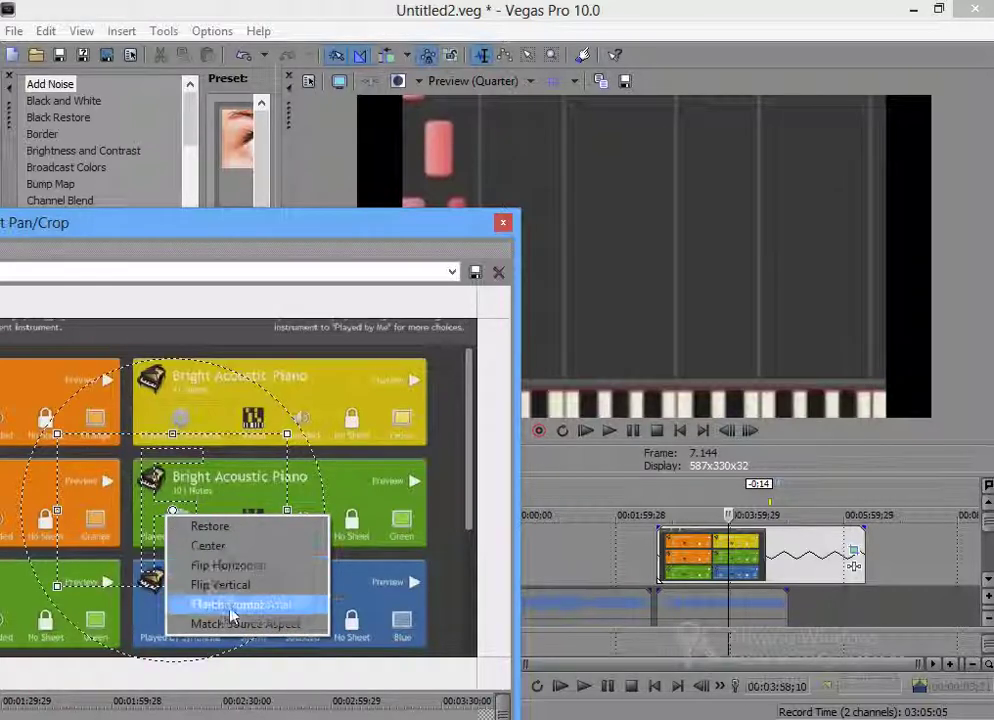
left_click(266, 606)
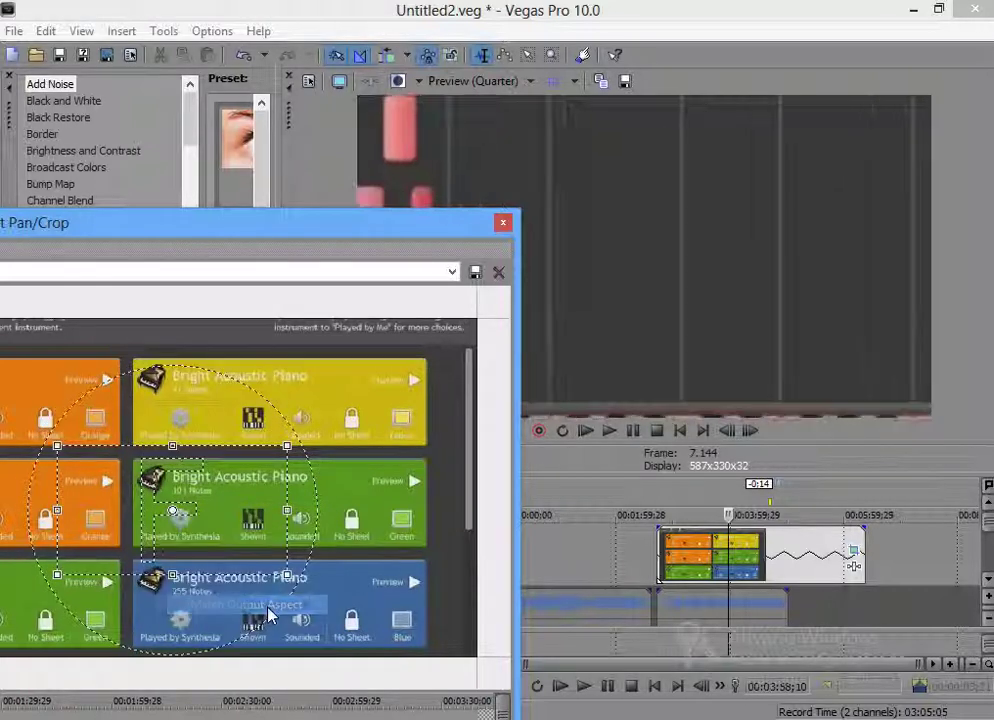
left_click_drag(218, 517, 88, 535)
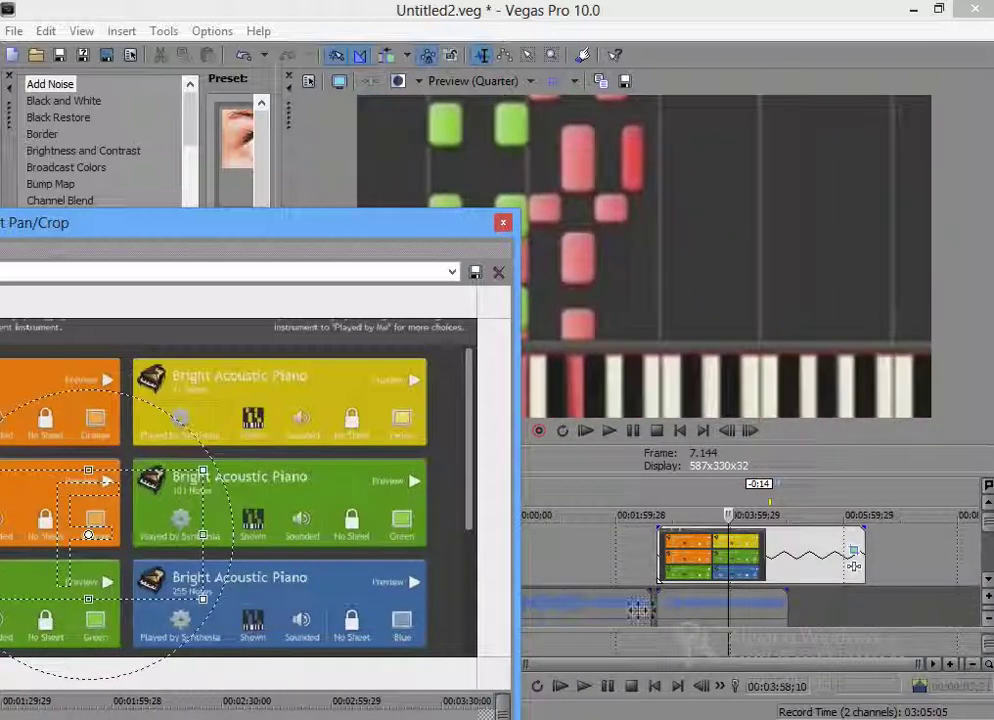
Reposition and enlarge the crop frame using the frame at 00:04:28;12, matching it to the output aspect
key("space")
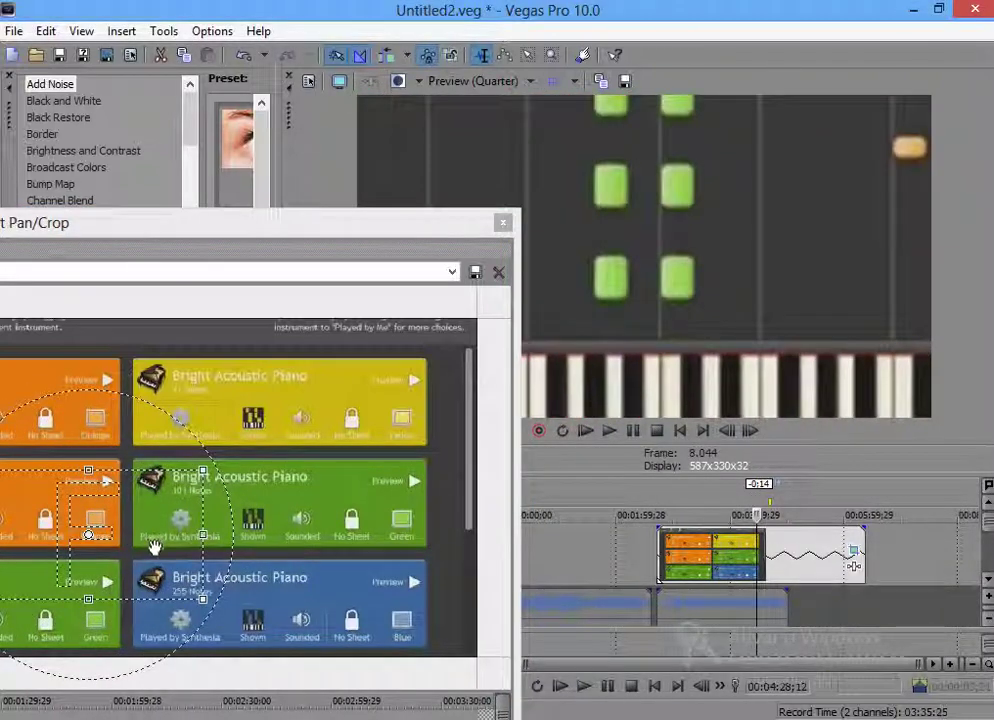
mouse_move(153, 547)
left_mouse_down()
mouse_move(148, 609)
mouse_move(153, 530)
mouse_move(160, 535)
left_mouse_up()
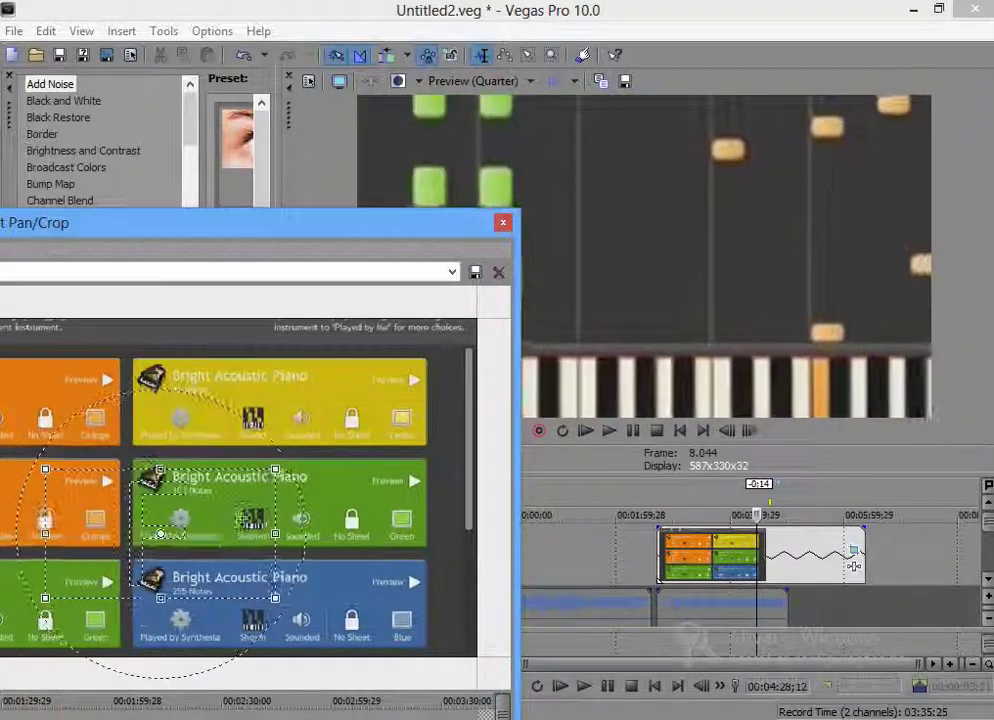
left_click_drag(275, 468, 416, 379)
right_click(252, 494)
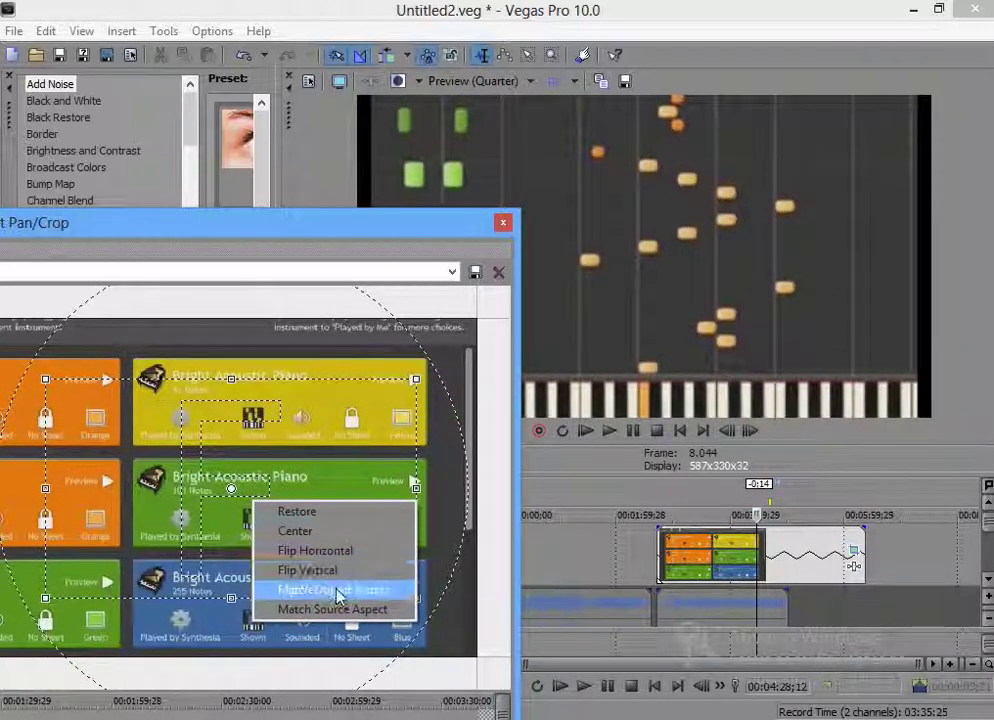
left_click(337, 592)
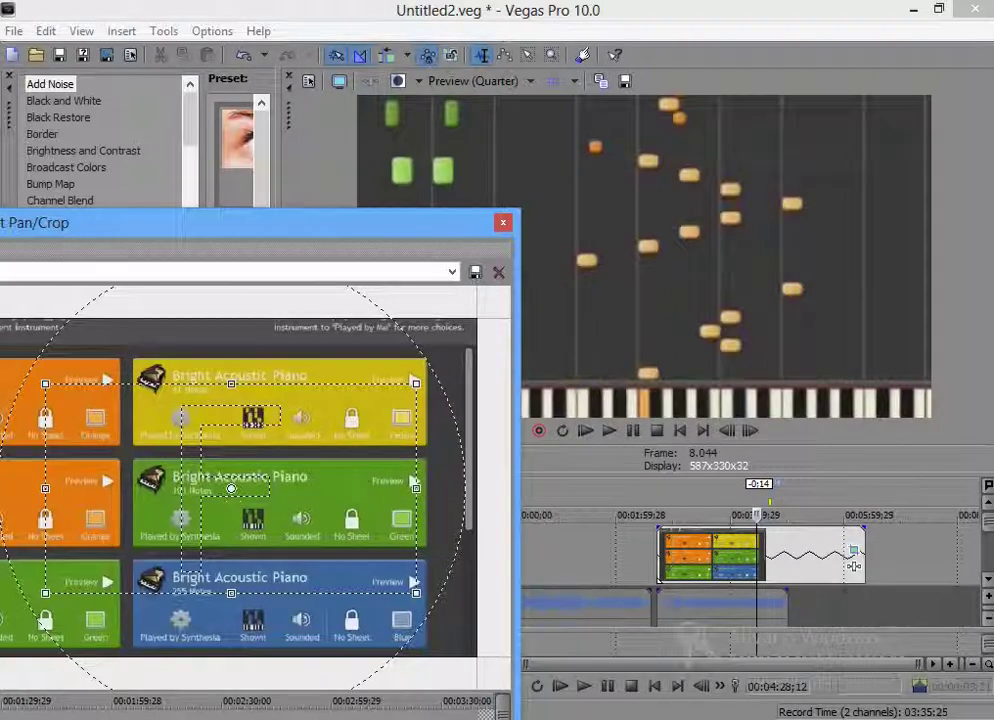
left_click_drag(225, 418, 201, 424)
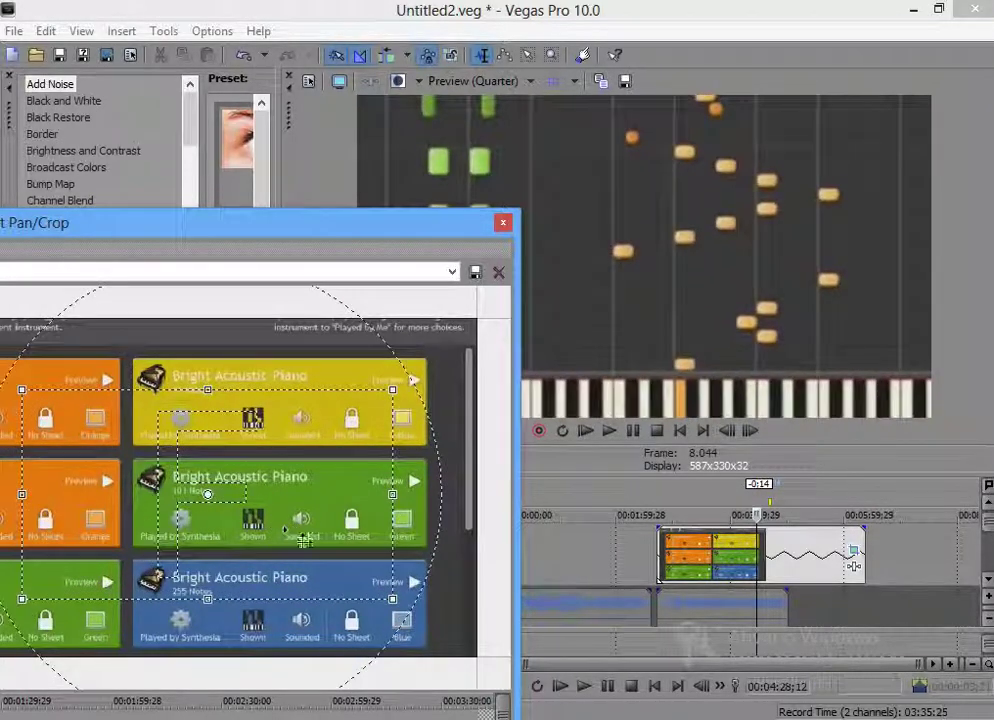
Restore the crop frame to the full picture and close Event Pan/Crop
right_click(228, 487)
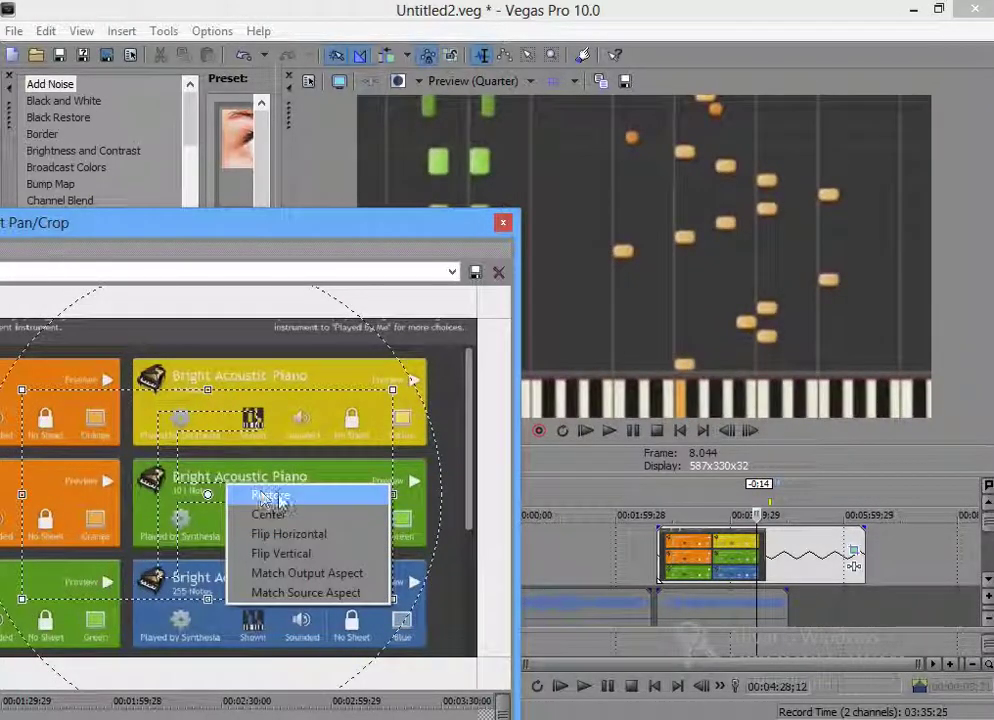
left_click(289, 497)
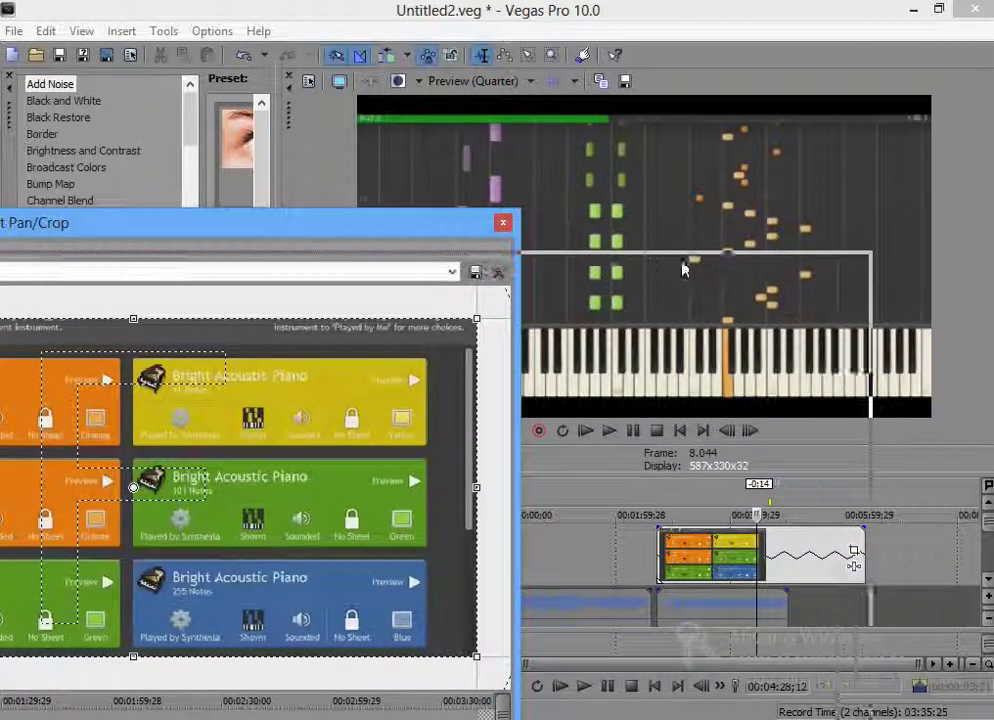
left_click_drag(317, 222, 707, 254)
left_click(894, 256)
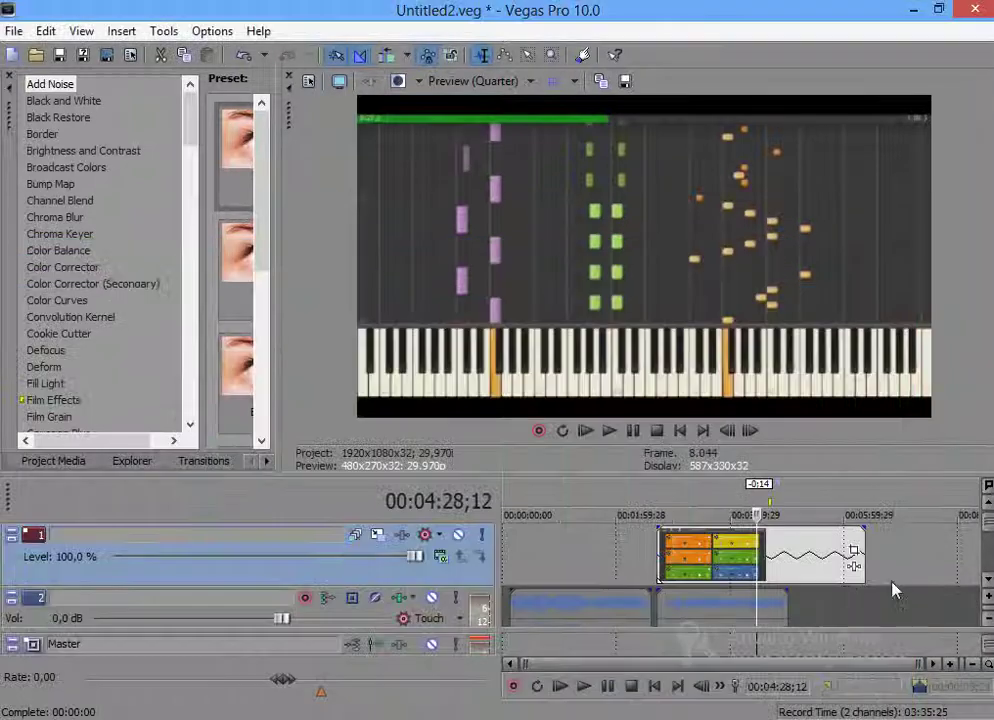
left_click(852, 543)
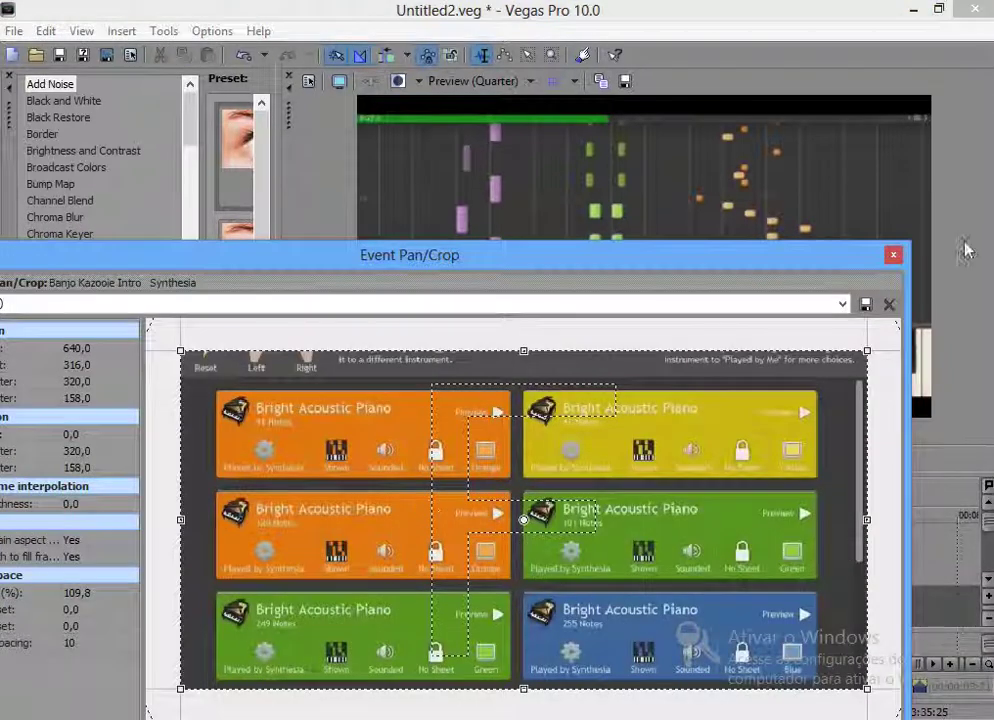
left_click(894, 257)
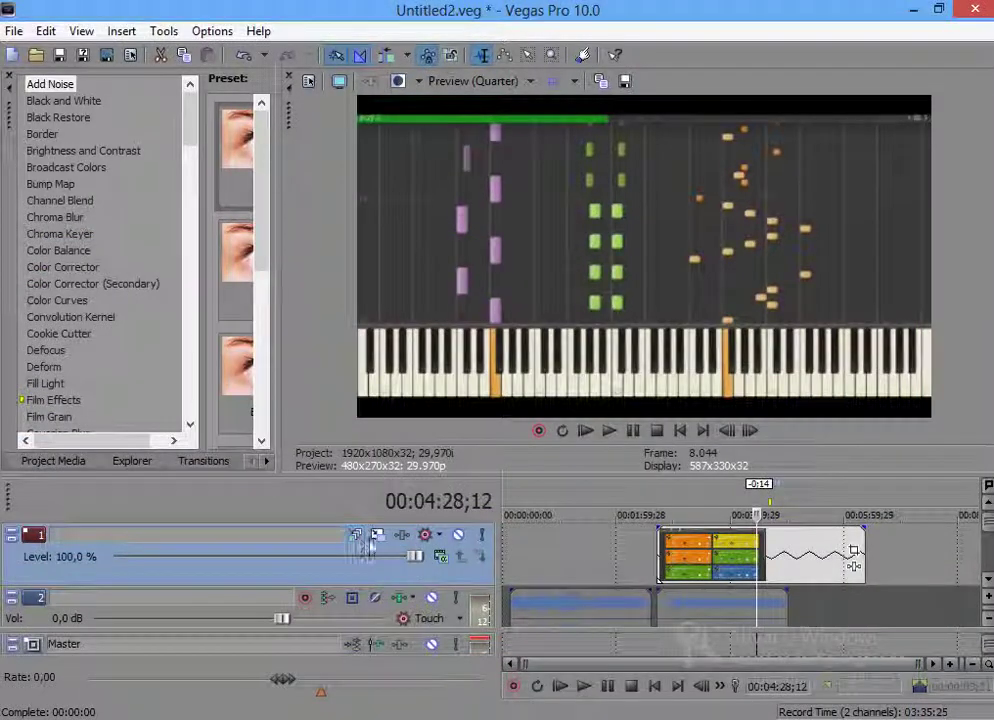
Open Track Motion for track 1, uncover the video preview, and enlarge and offset the track's motion frame
left_click(378, 538)
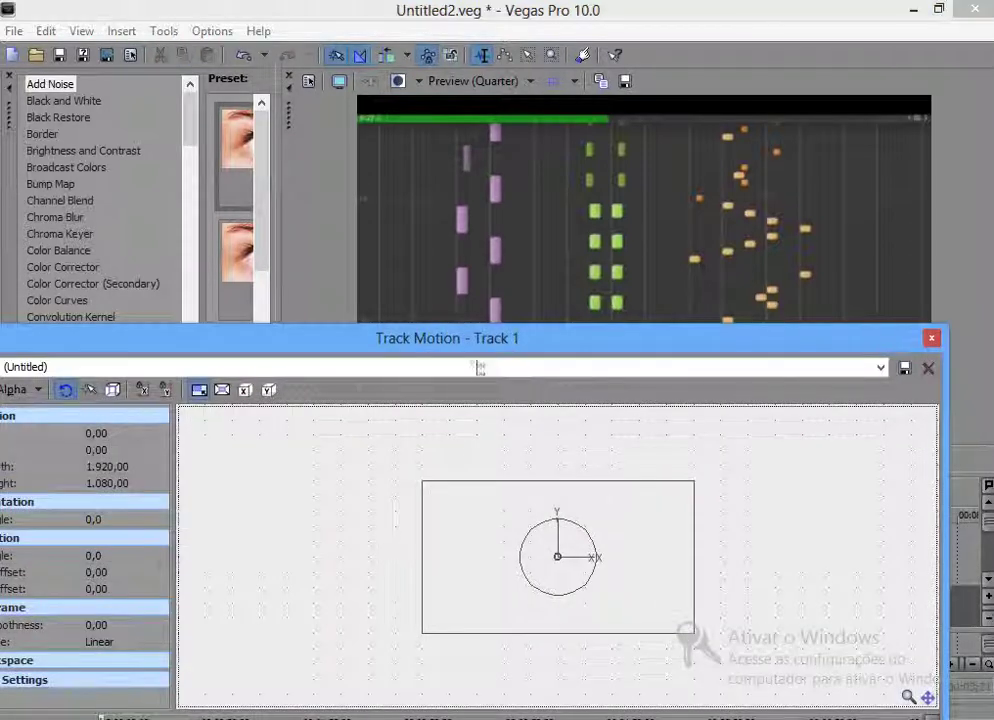
left_click_drag(382, 337, 497, 268)
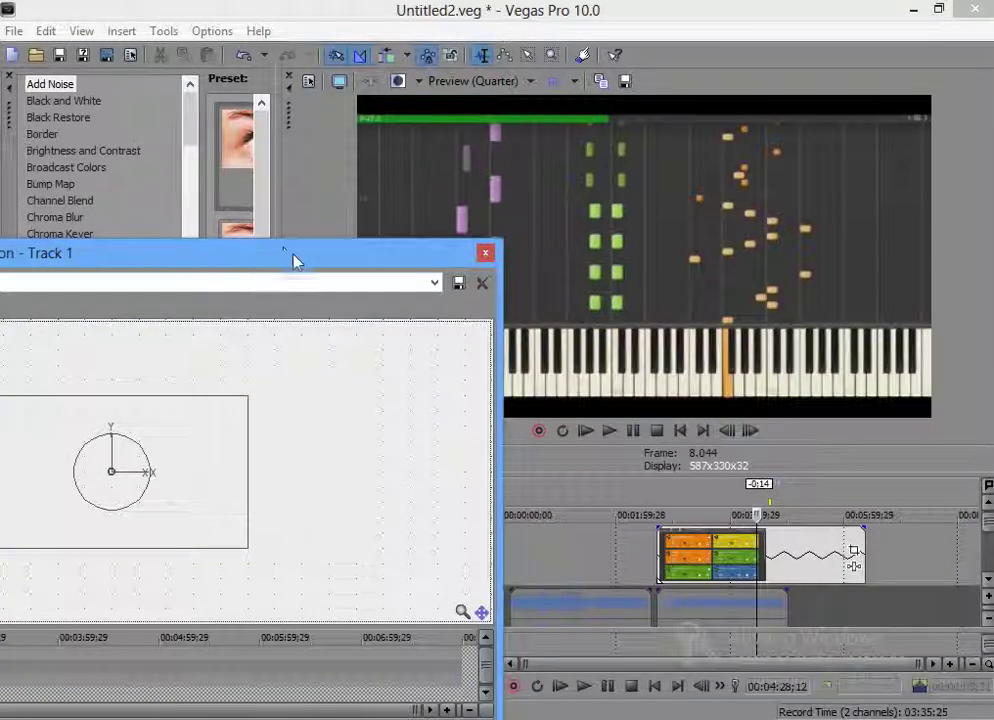
left_click_drag(295, 260, 176, 168)
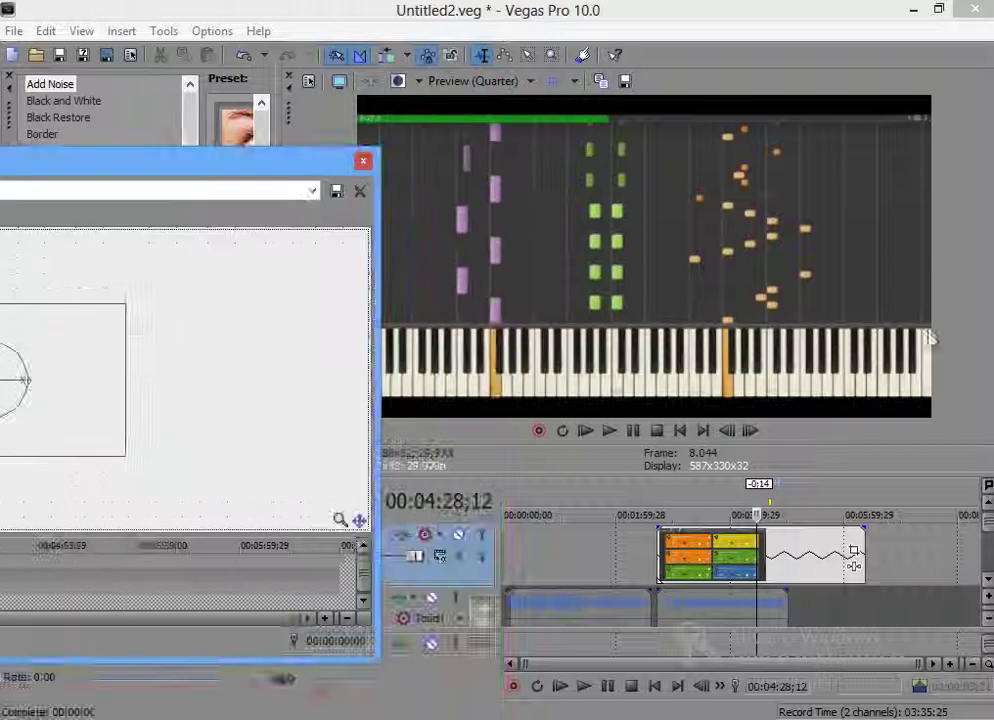
left_click_drag(295, 173, 508, 260)
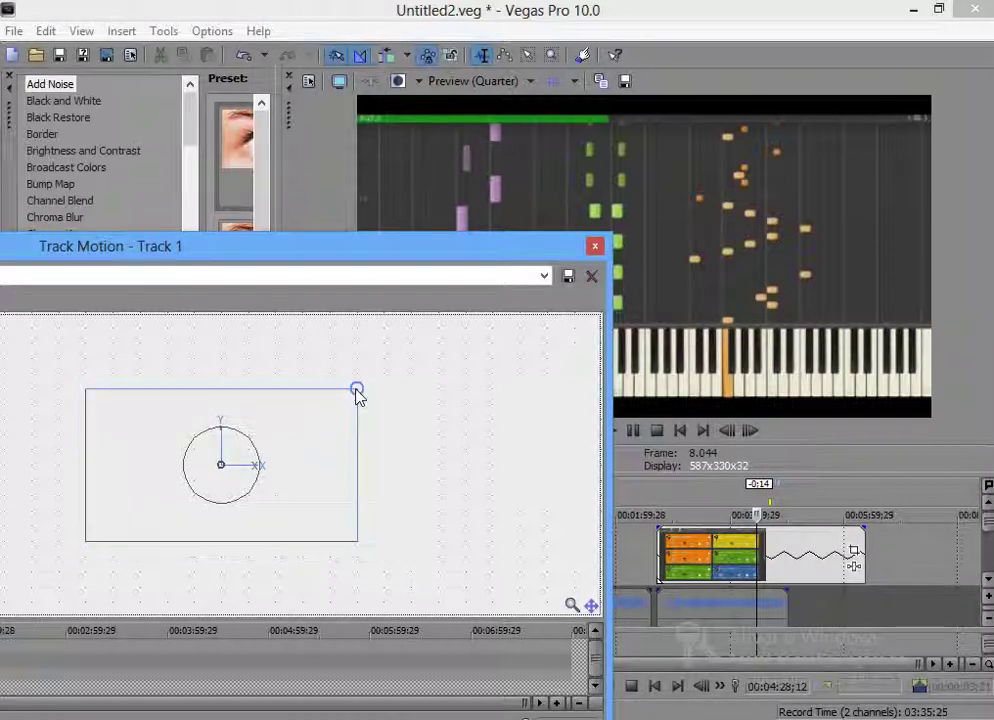
left_click_drag(359, 393, 319, 506)
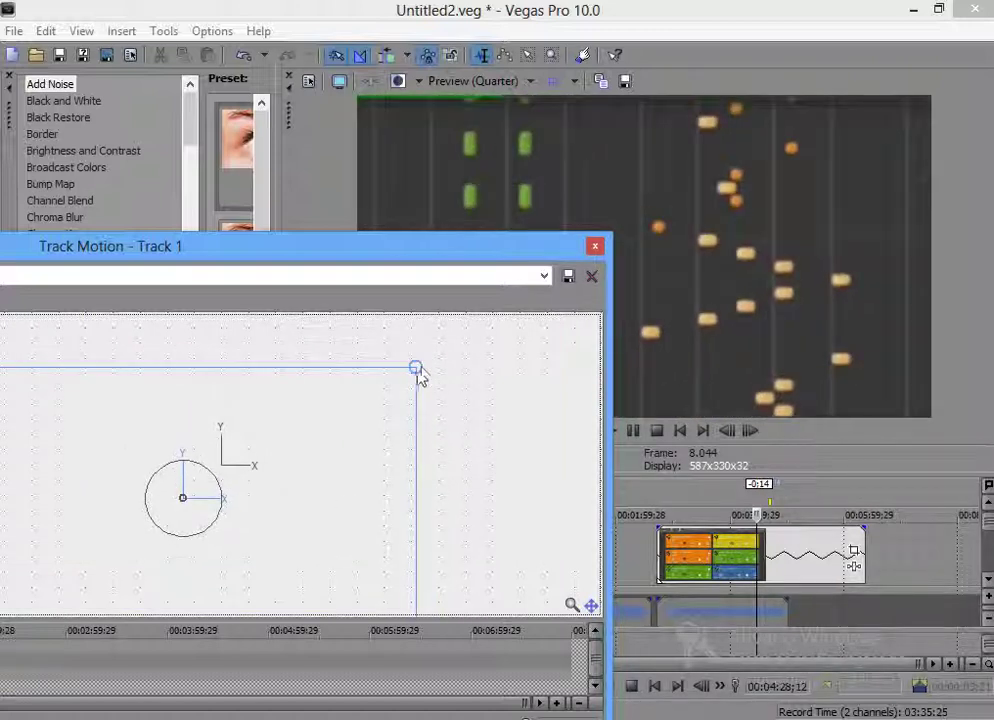
Enlarge the track's motion frame well beyond the output area and move it around to reframe different parts of the picture
left_click_drag(418, 373, 540, 308)
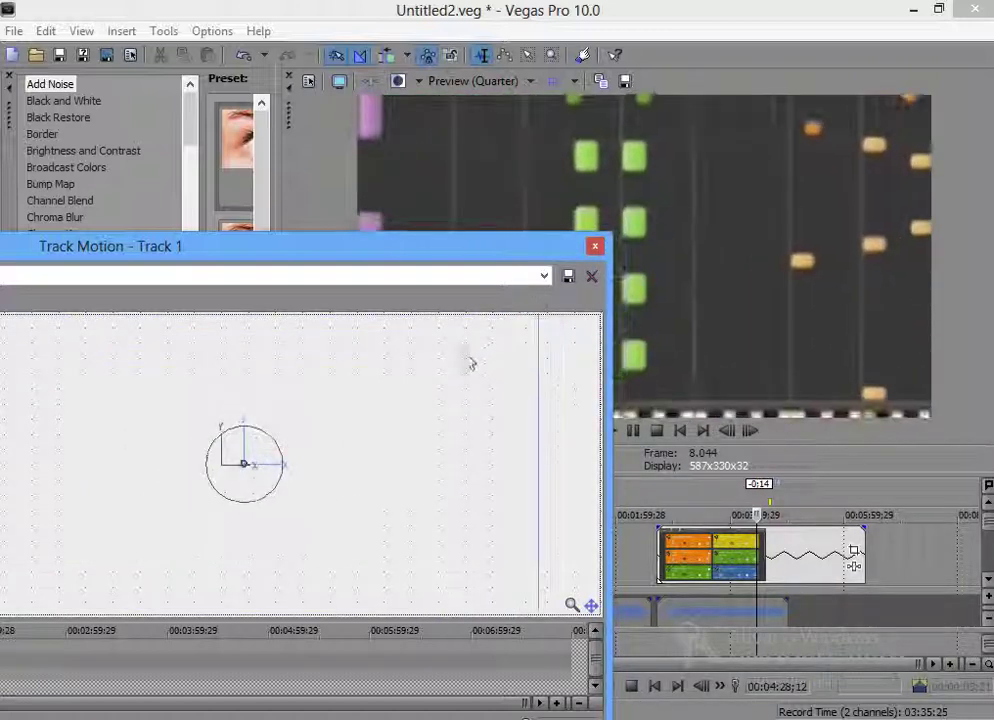
left_click_drag(470, 363, 284, 442)
left_click_drag(361, 382, 538, 305)
left_click_drag(406, 384, 261, 484)
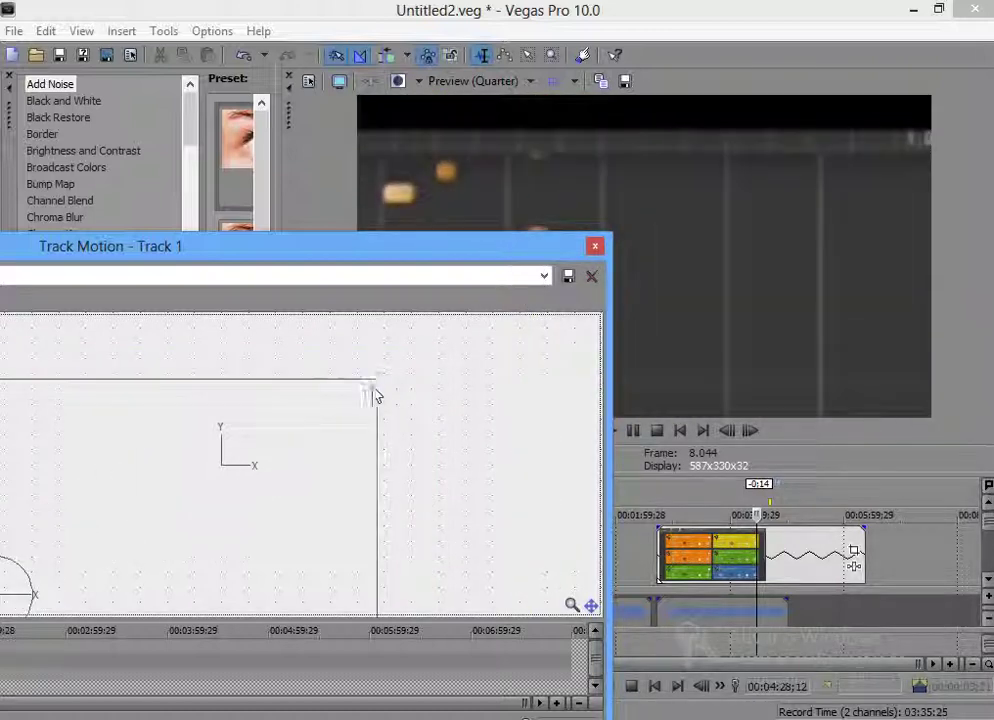
left_click_drag(375, 395, 499, 310)
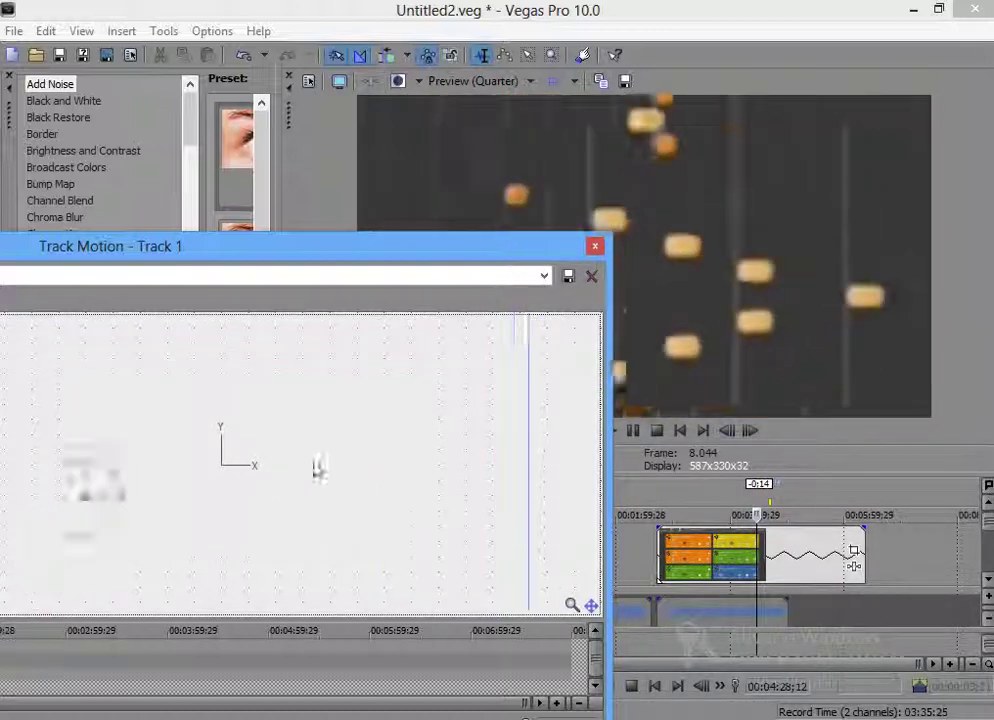
left_click_drag(318, 467, 480, 331)
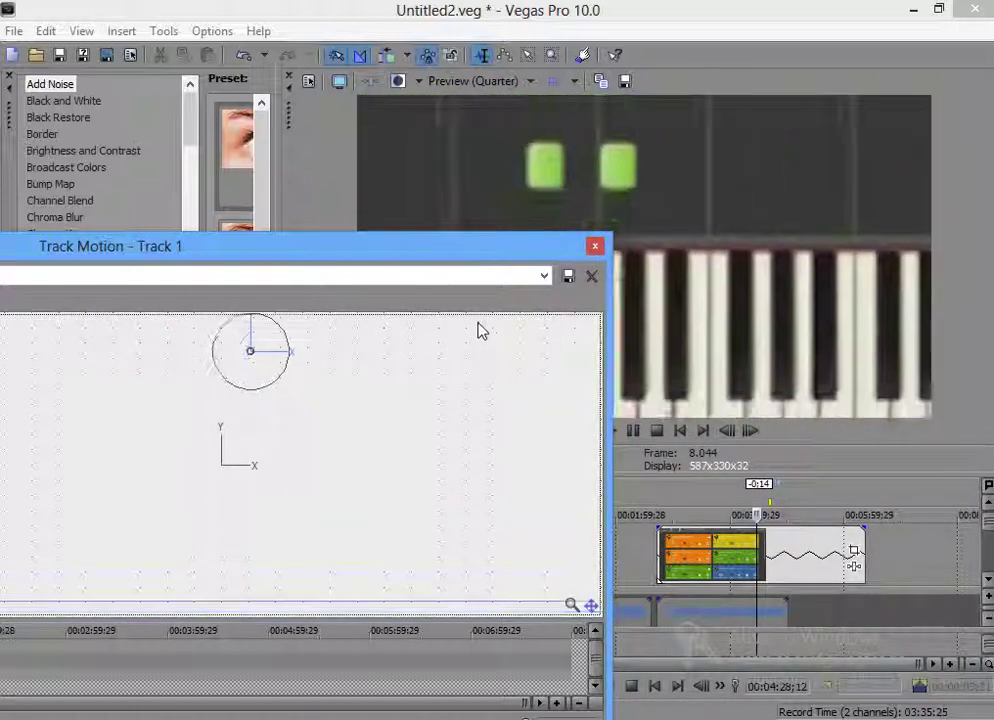
left_click_drag(318, 467, 546, 463)
left_click_drag(384, 498, 483, 468)
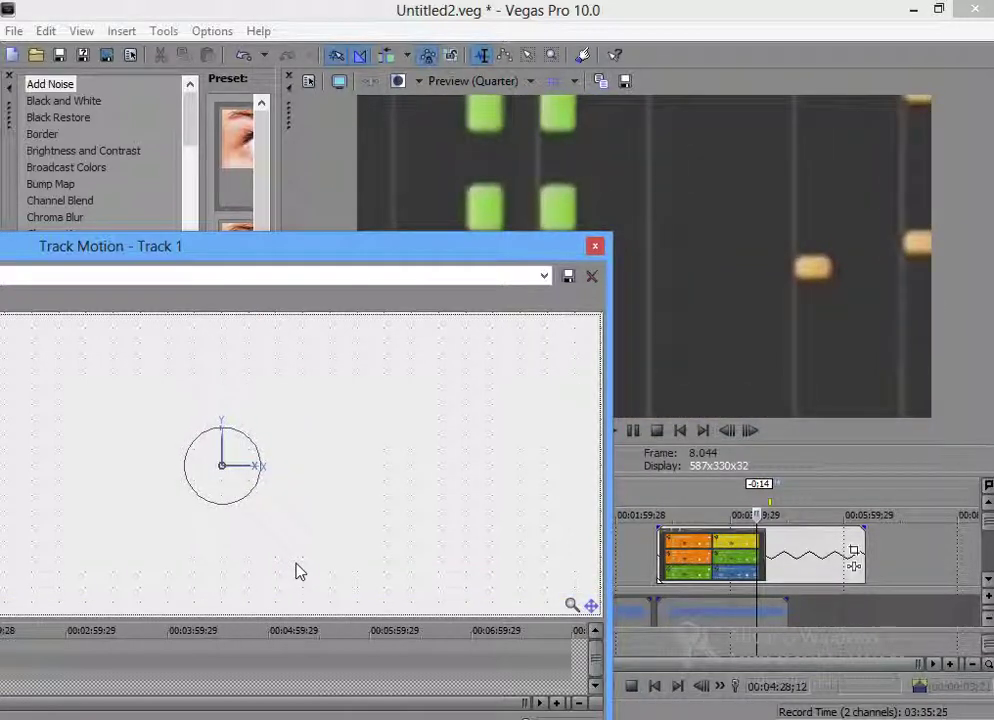
Restore the track's motion box to its default, and enlarge it from its upper-right and lower-left corners
right_click(240, 456)
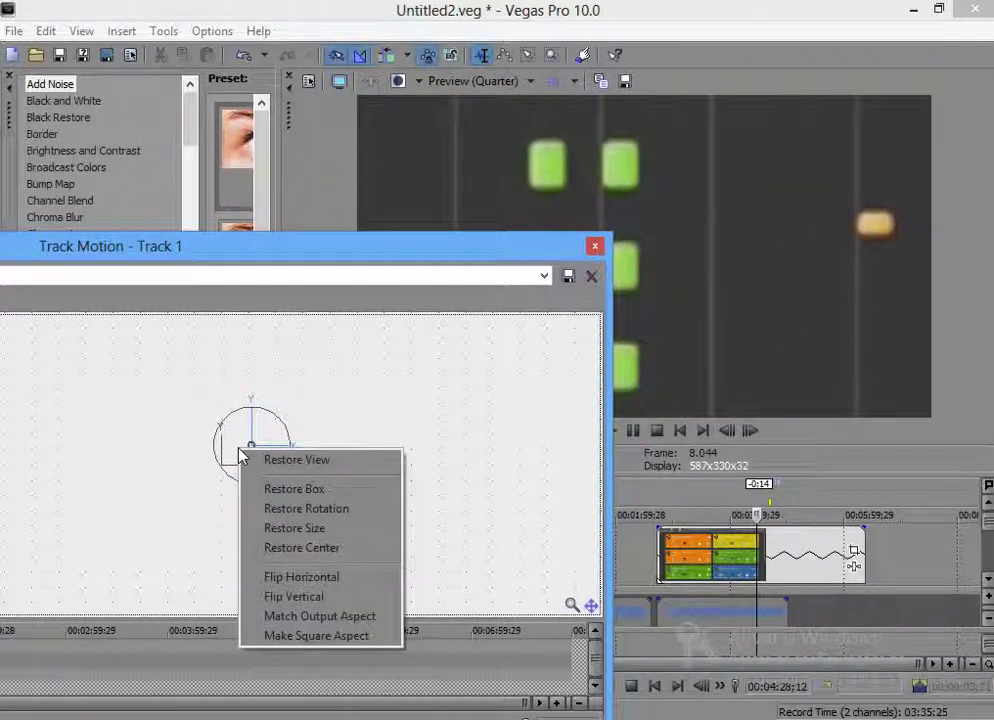
left_click(318, 490)
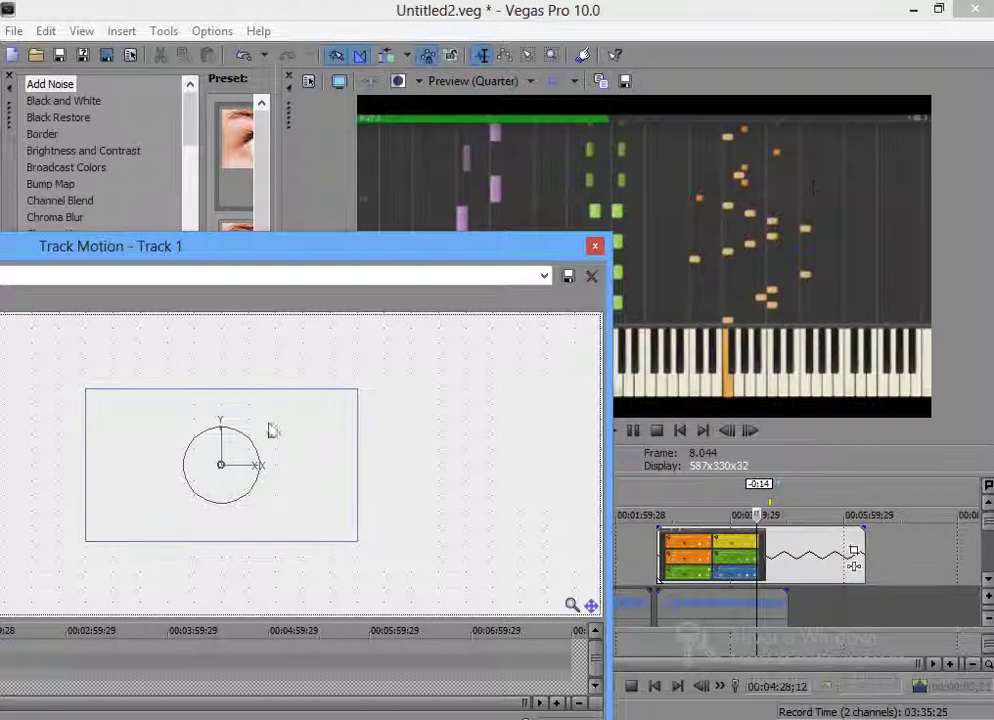
left_click_drag(360, 392, 440, 344)
left_click_drag(241, 508, 229, 515)
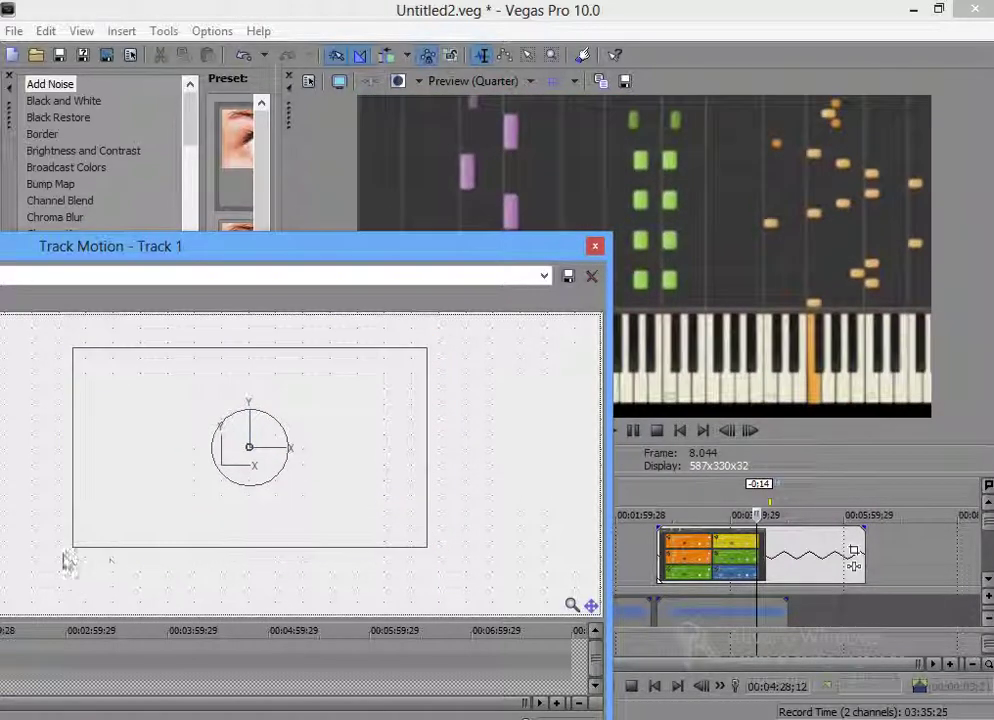
left_click_drag(72, 550, 1, 589)
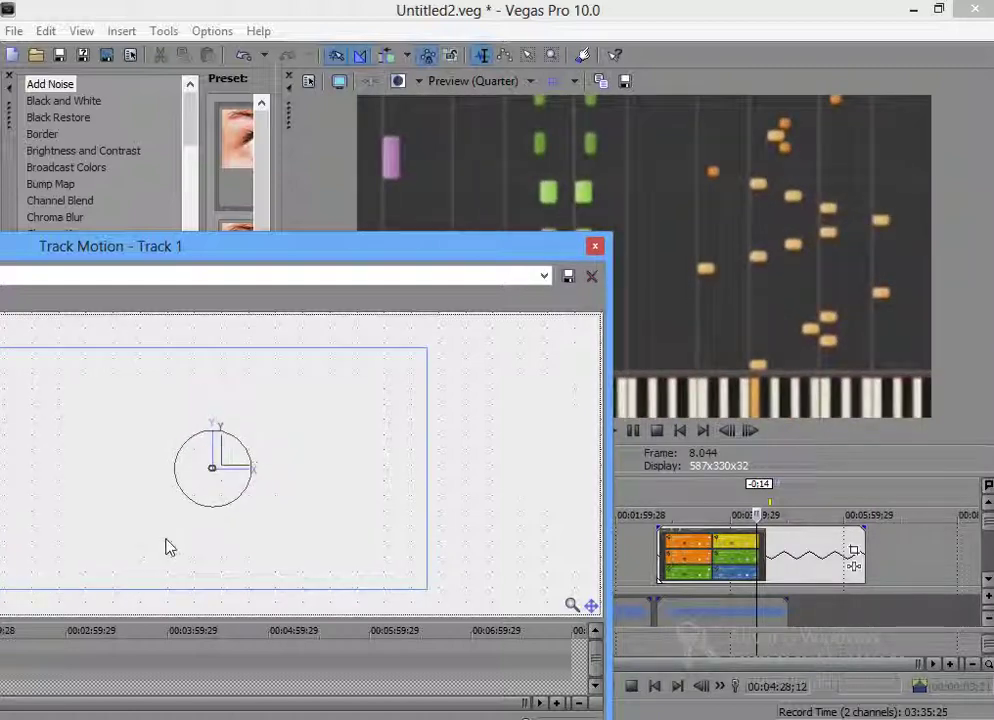
Fine-tune the motion frame's size and position, leaving it larger than the output and slightly right of and above centre
left_click_drag(224, 548, 258, 557)
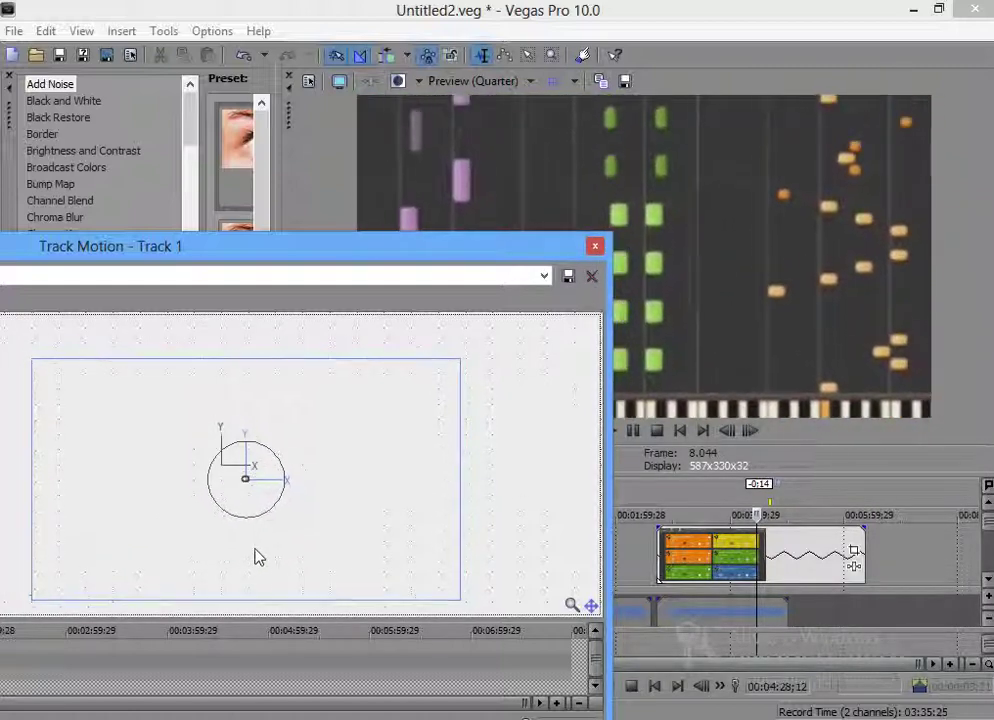
left_click_drag(460, 362, 455, 430)
left_click_drag(305, 547, 319, 514)
left_click_drag(441, 352, 471, 330)
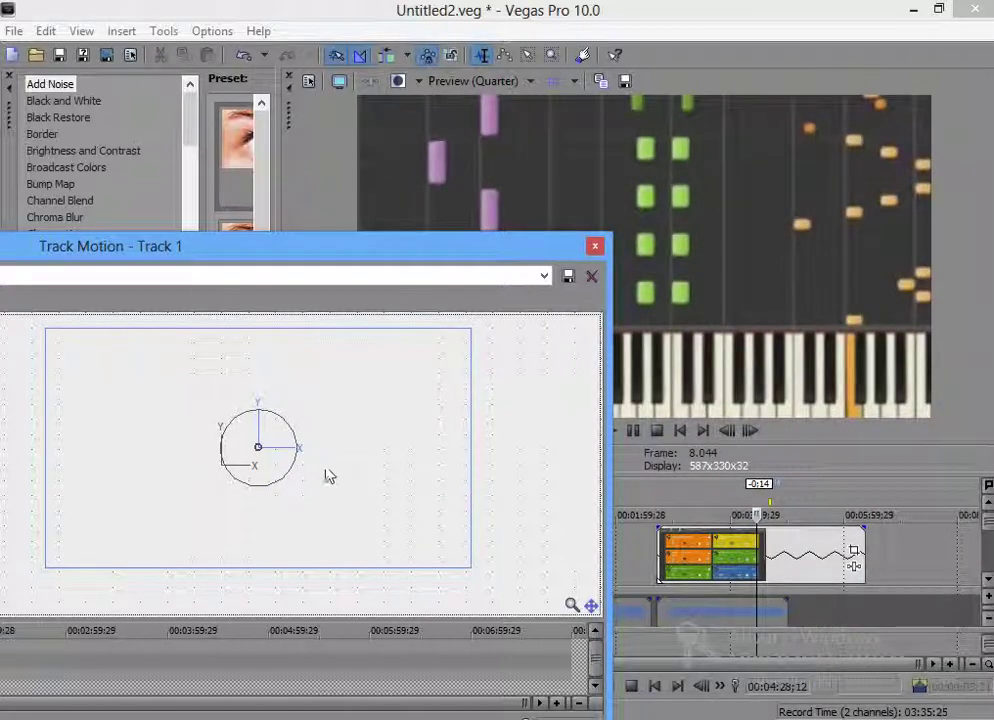
left_click_drag(330, 477, 304, 508)
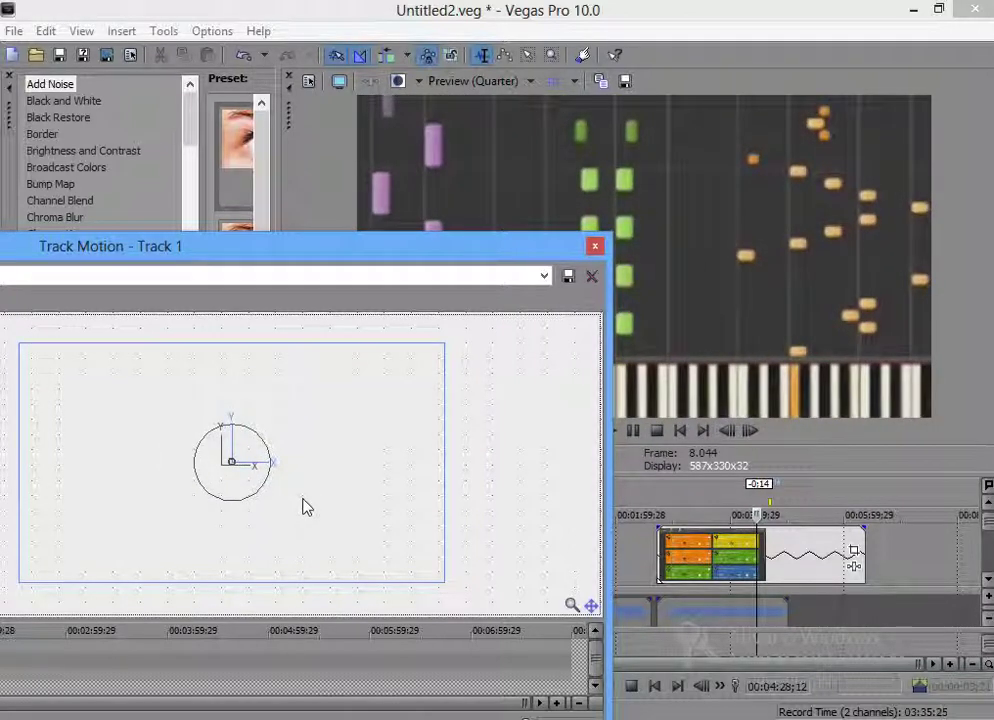